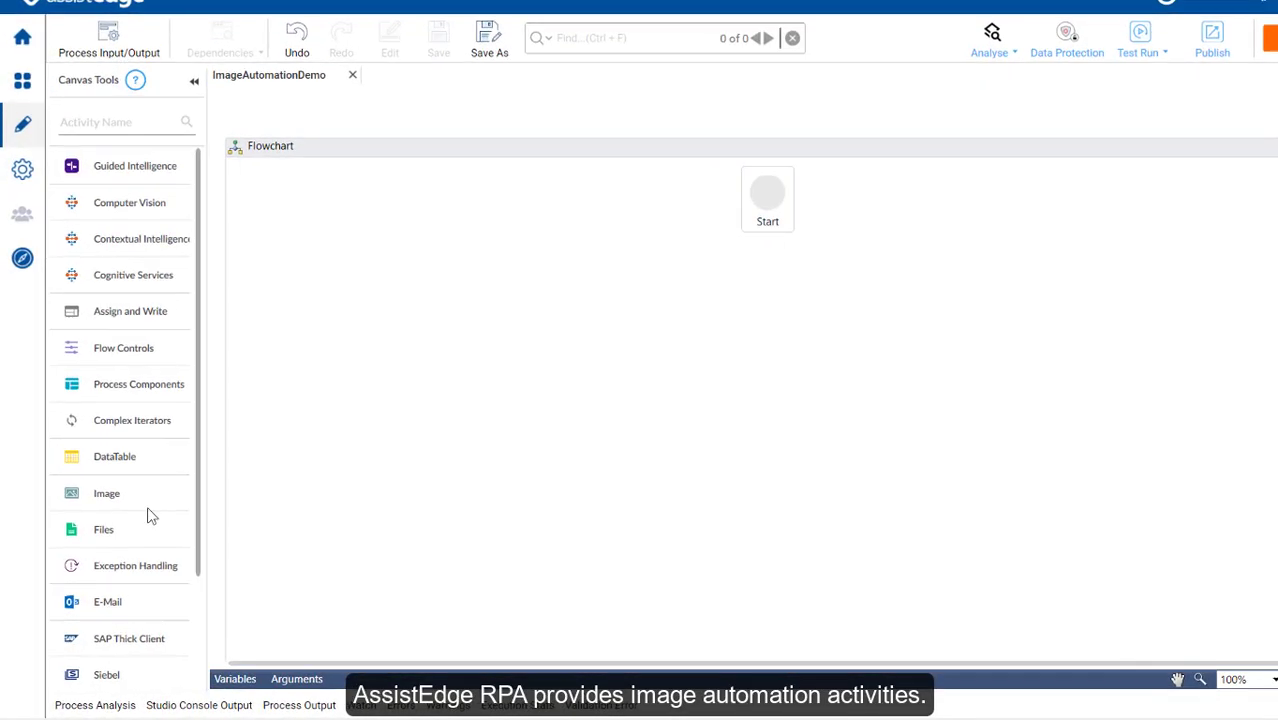
Show the image automation activities and search the Activity Name list for Focus Window
left_click(160, 392)
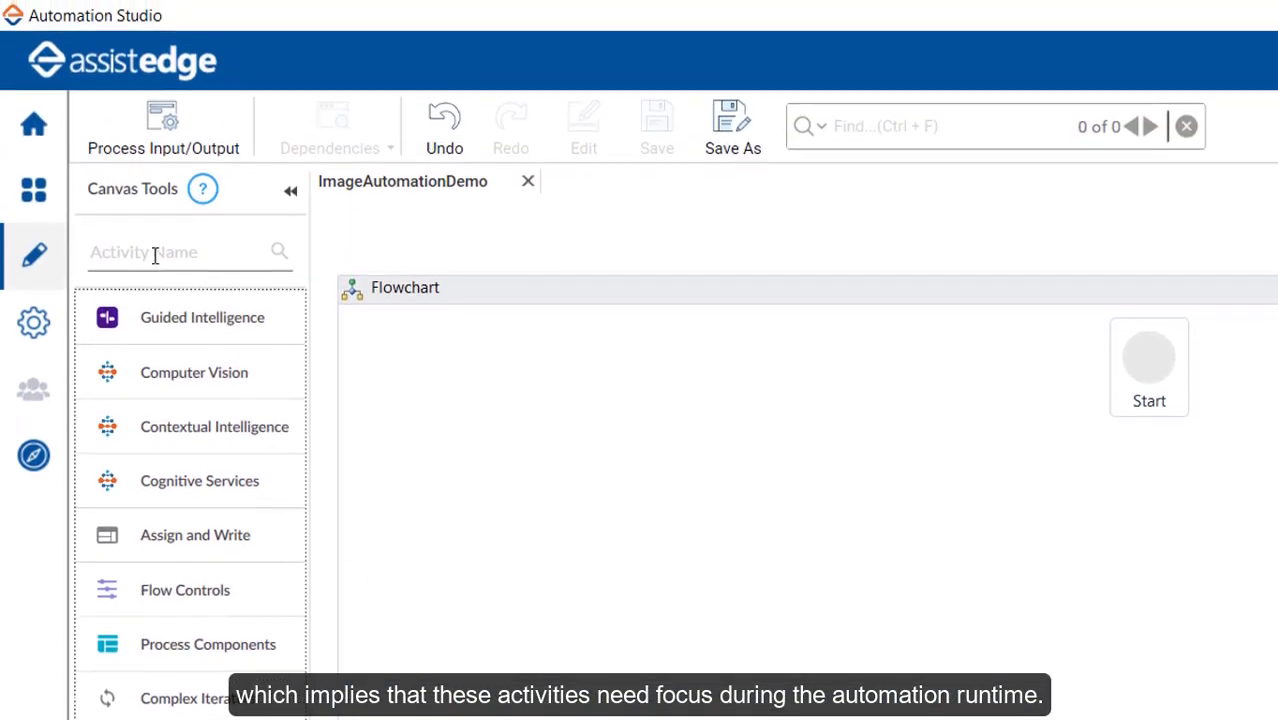
left_click(151, 252)
type("Foc")
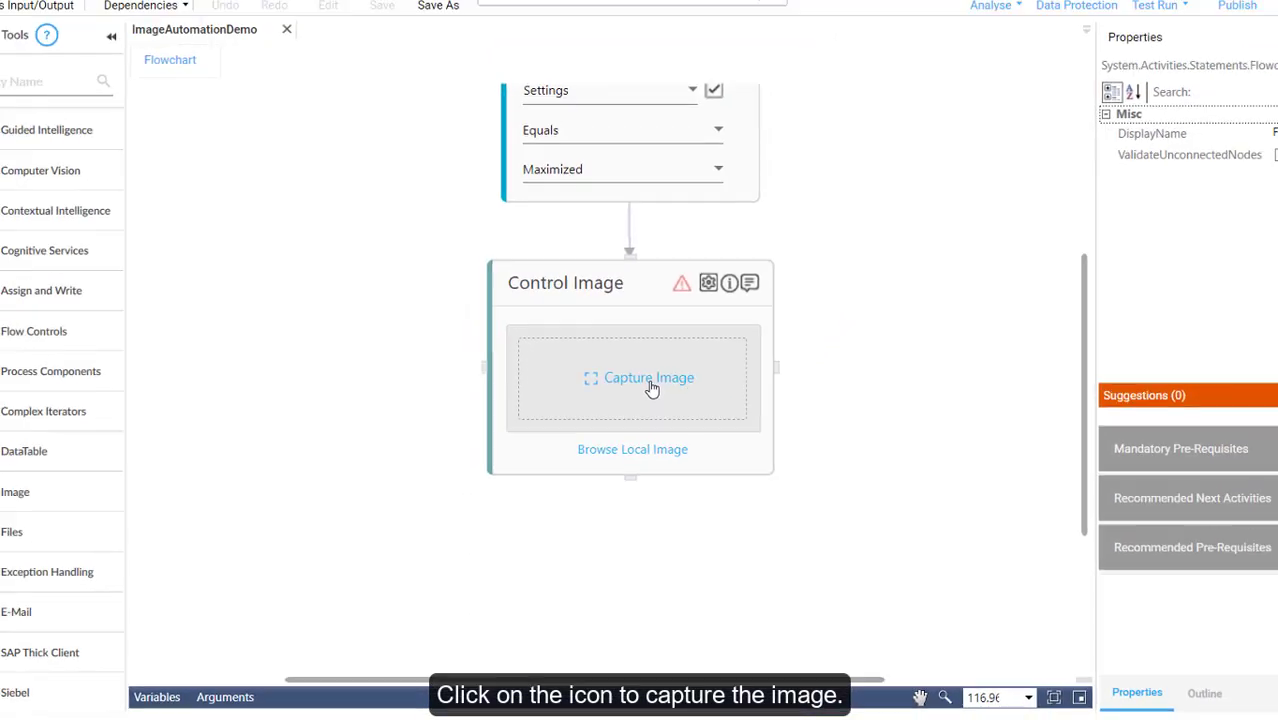
Capture the Devices tile from Windows Settings as the Control Image's target image
left_click(653, 385)
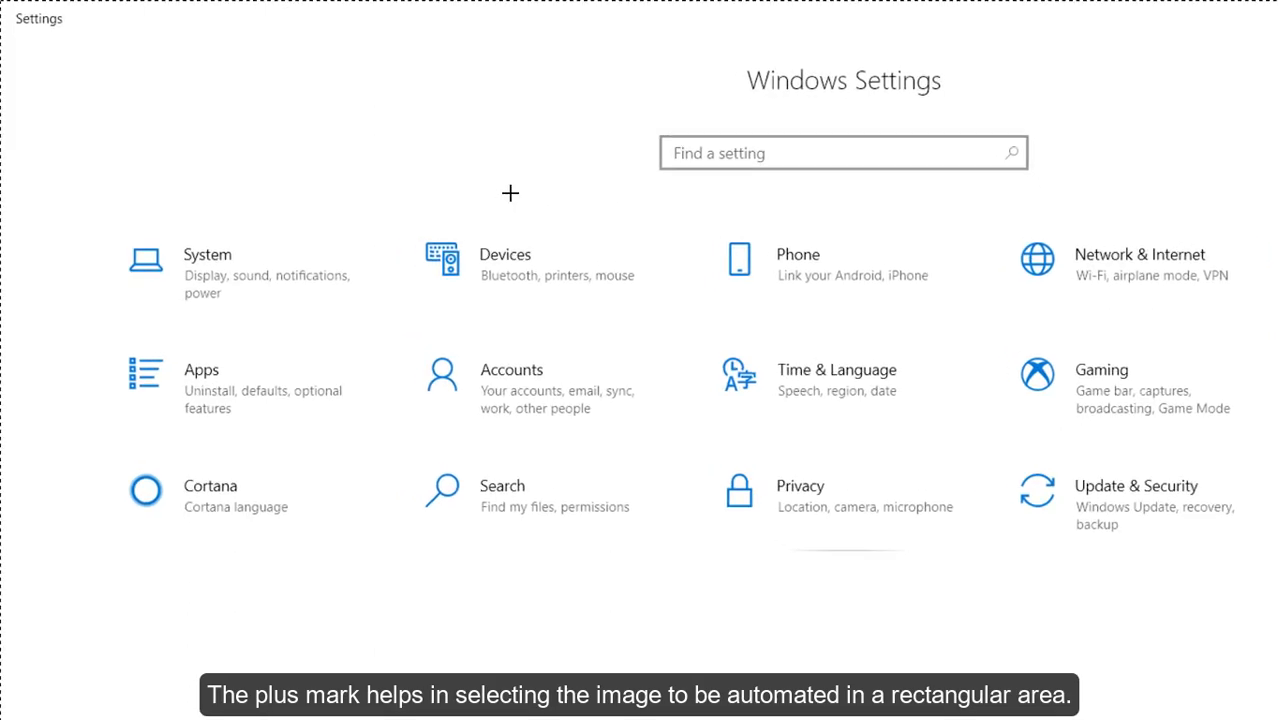
mouse_move(481, 273)
left_mouse_down()
mouse_move(795, 369)
mouse_move(781, 358)
left_mouse_up()
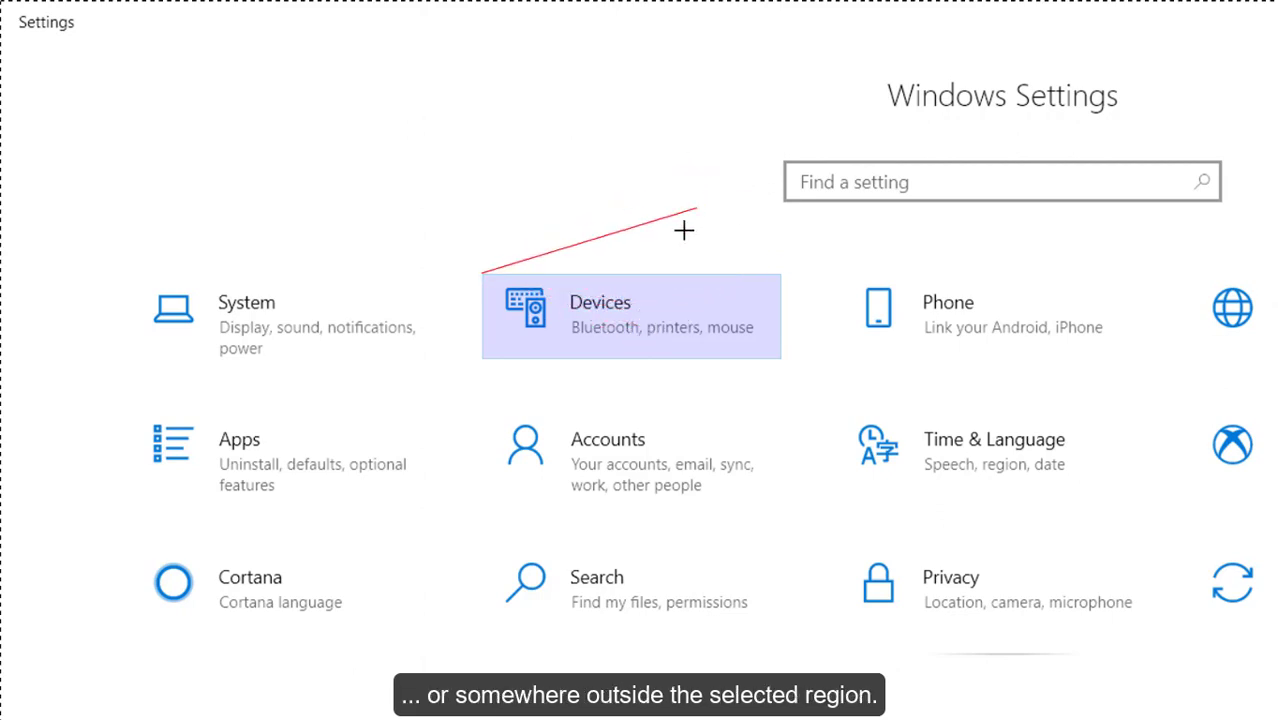
left_click(611, 305)
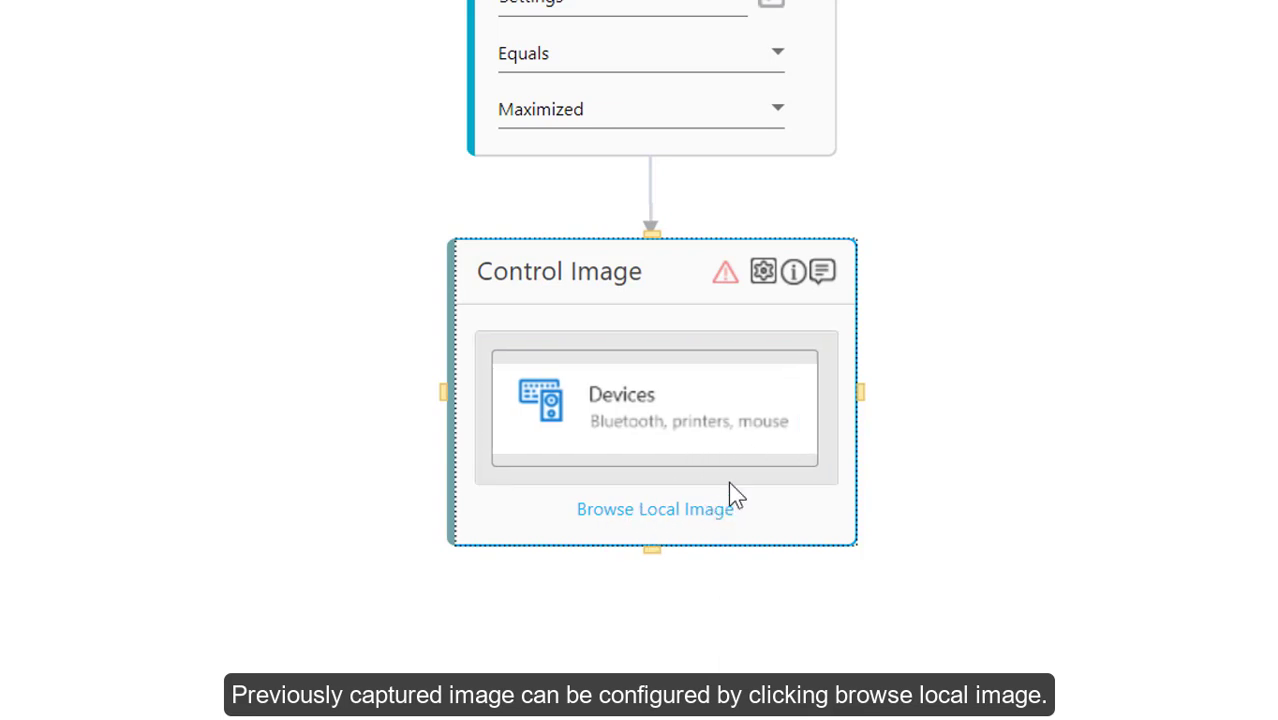
Adjust error tolerance and place the interaction point on the Devices label (offset 94, 30), then save
left_click(763, 272)
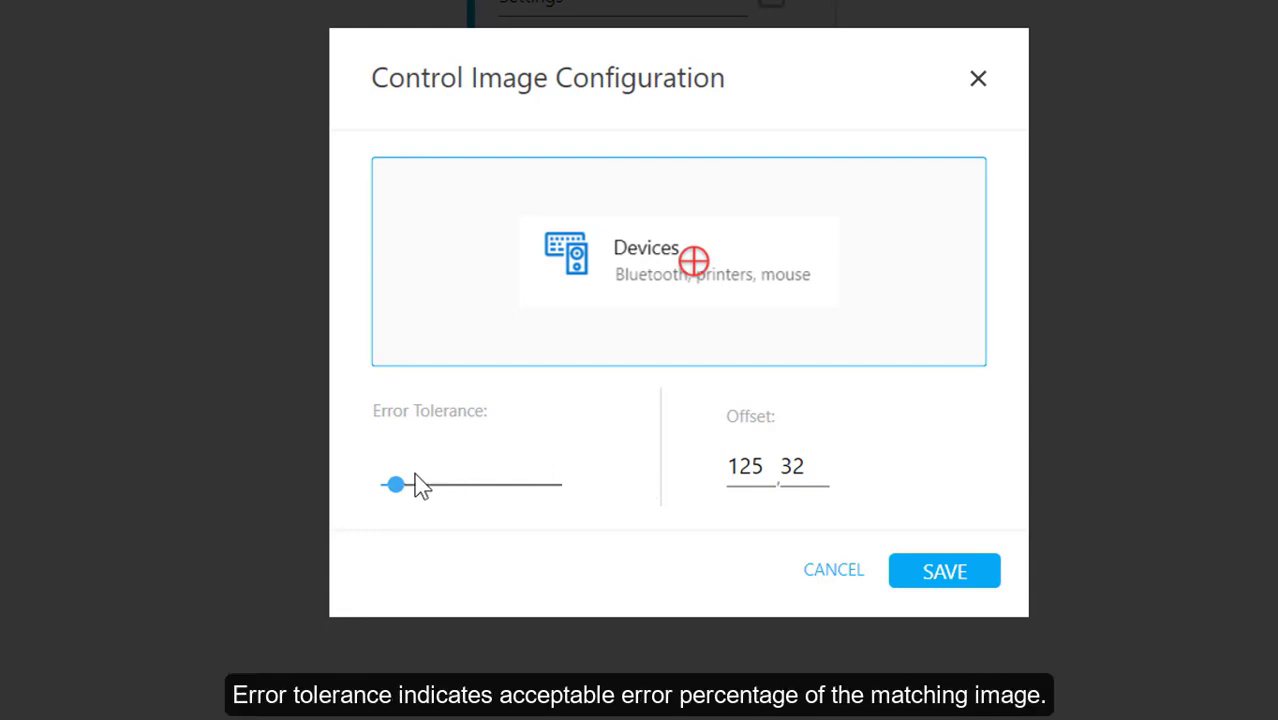
mouse_move(399, 479)
left_mouse_down()
mouse_move(444, 492)
mouse_move(400, 502)
left_mouse_up()
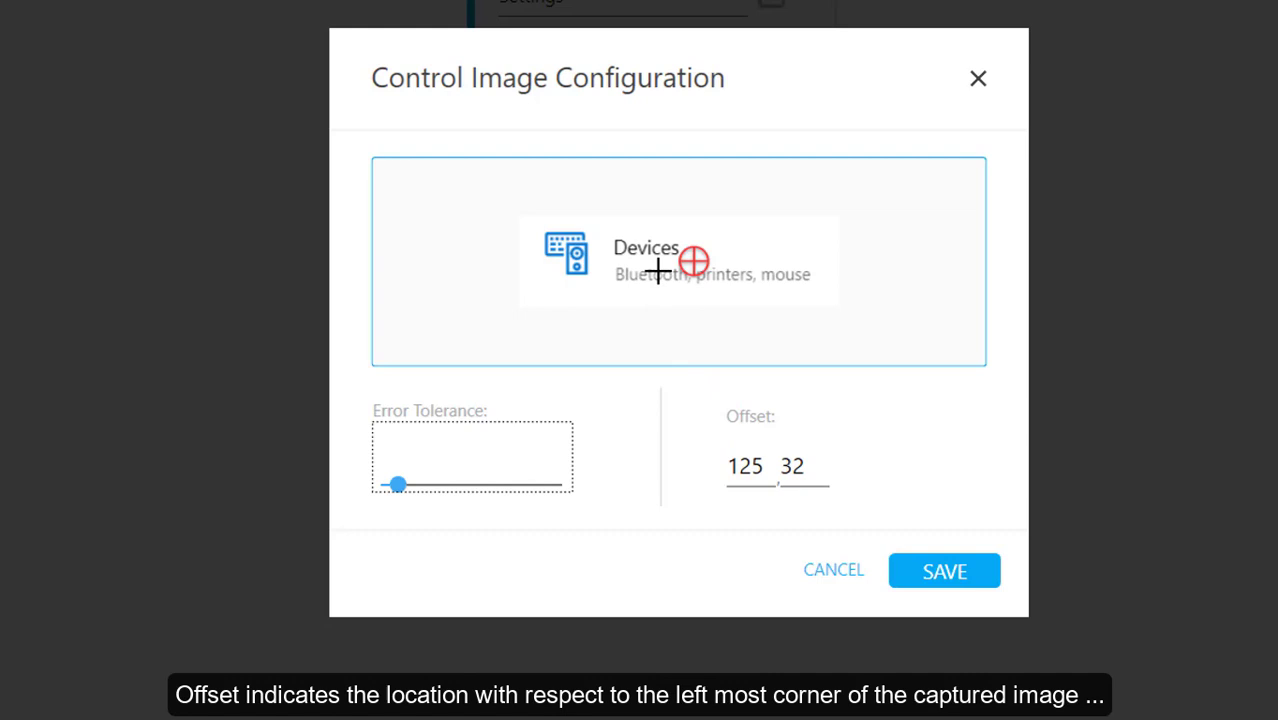
left_click(695, 262)
left_click(650, 258)
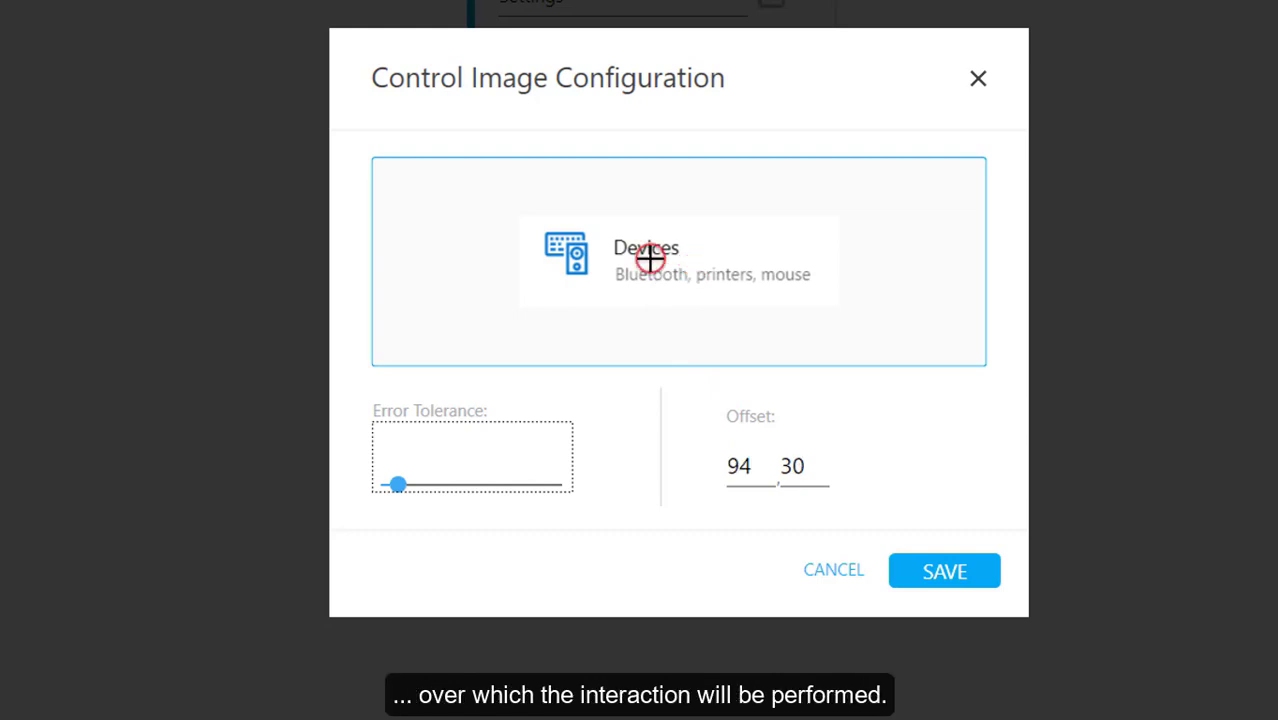
left_click(940, 583)
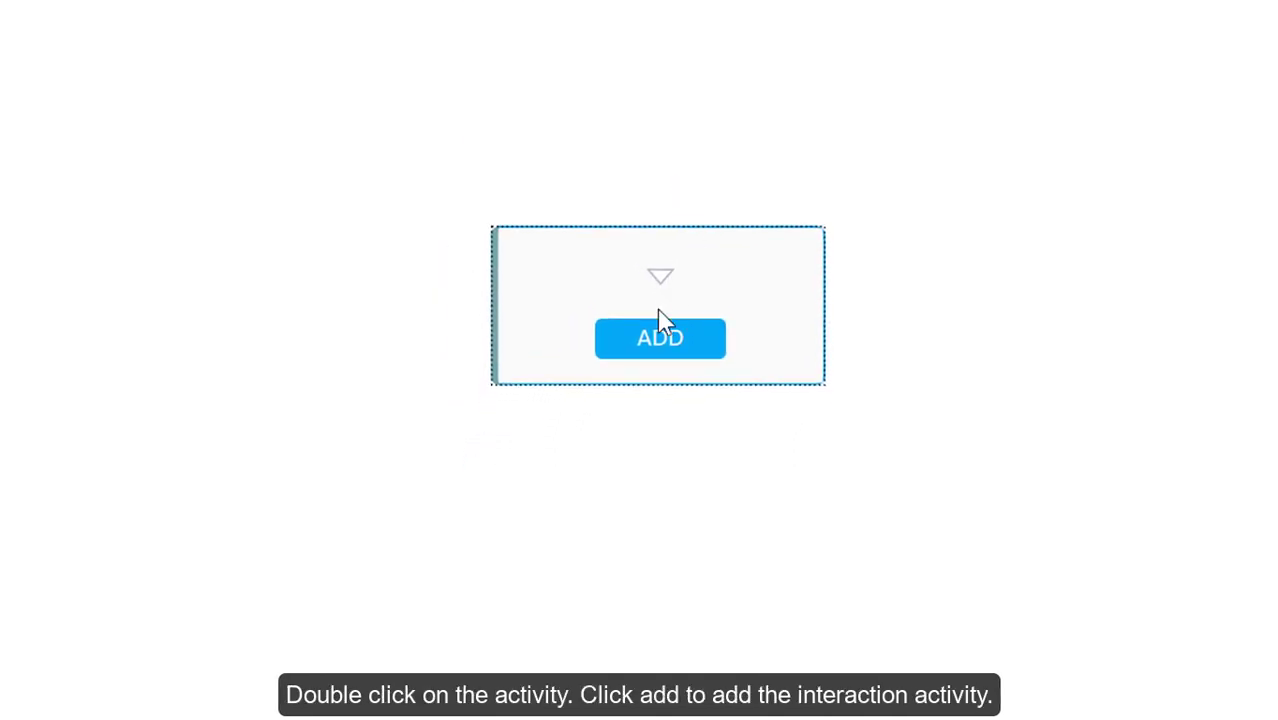
Add an Interaction step to the Control Image activity and view its available actions
left_click(659, 342)
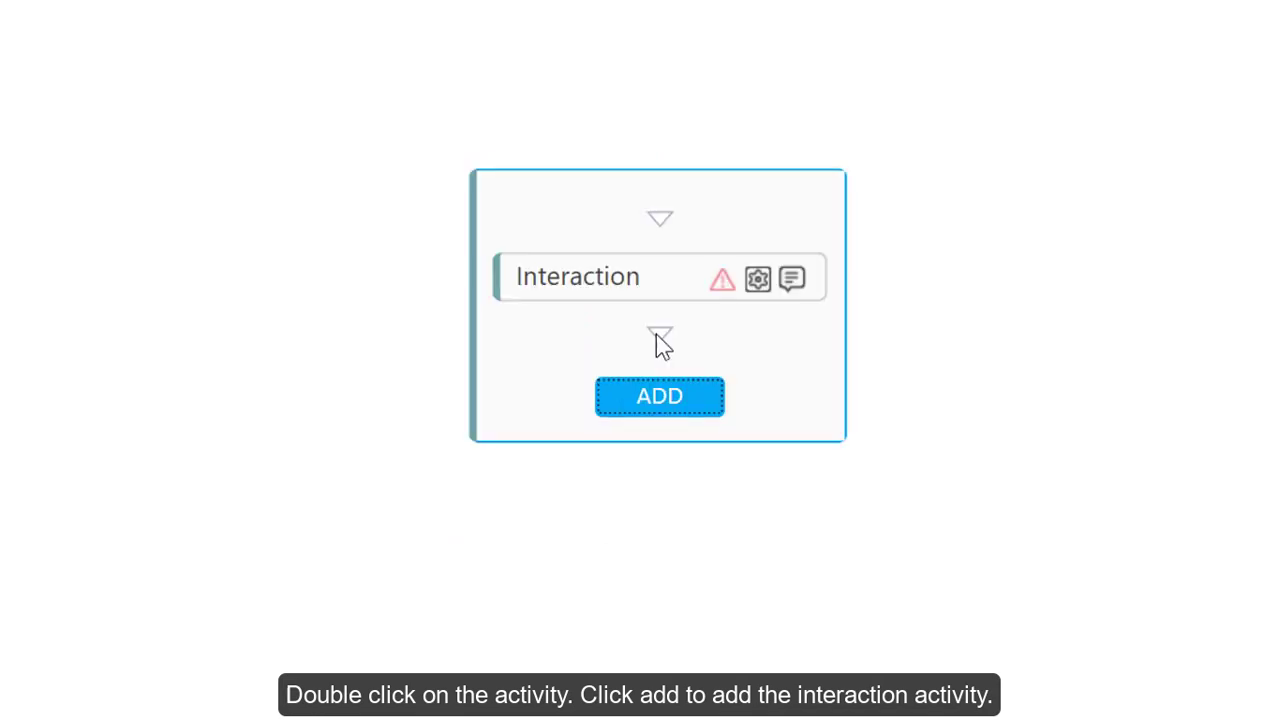
double_click(696, 285)
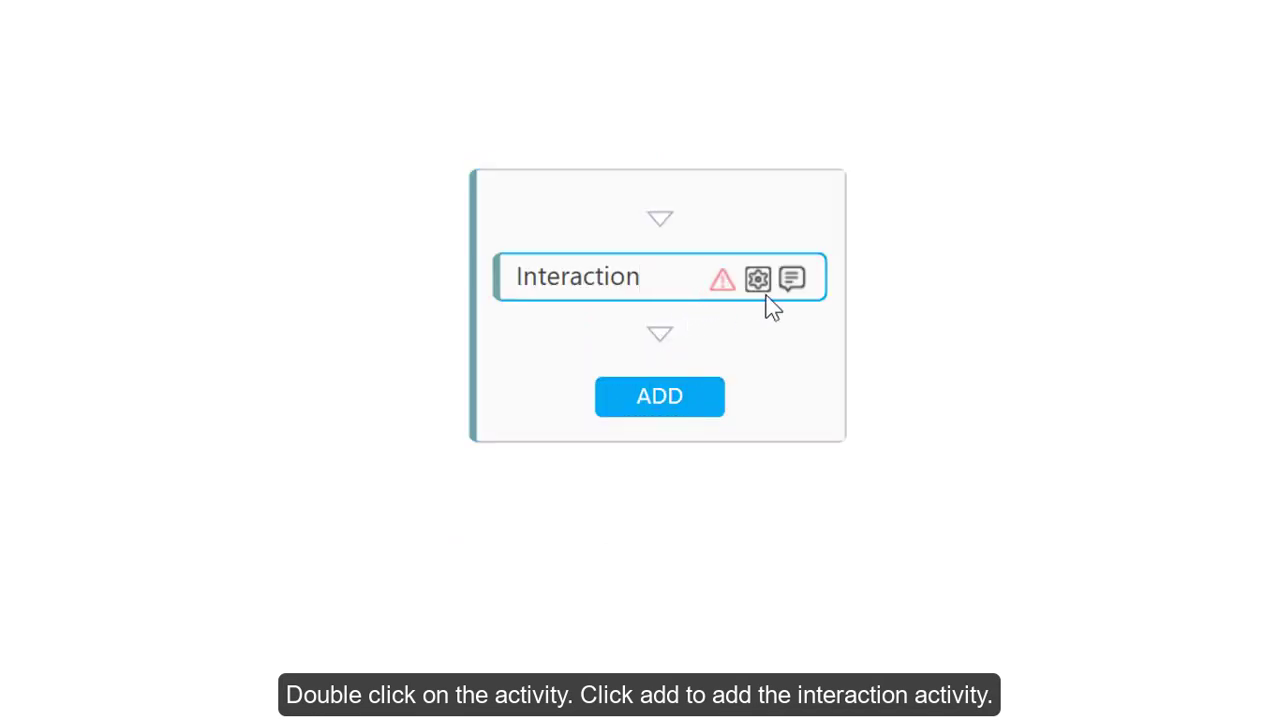
left_click(758, 280)
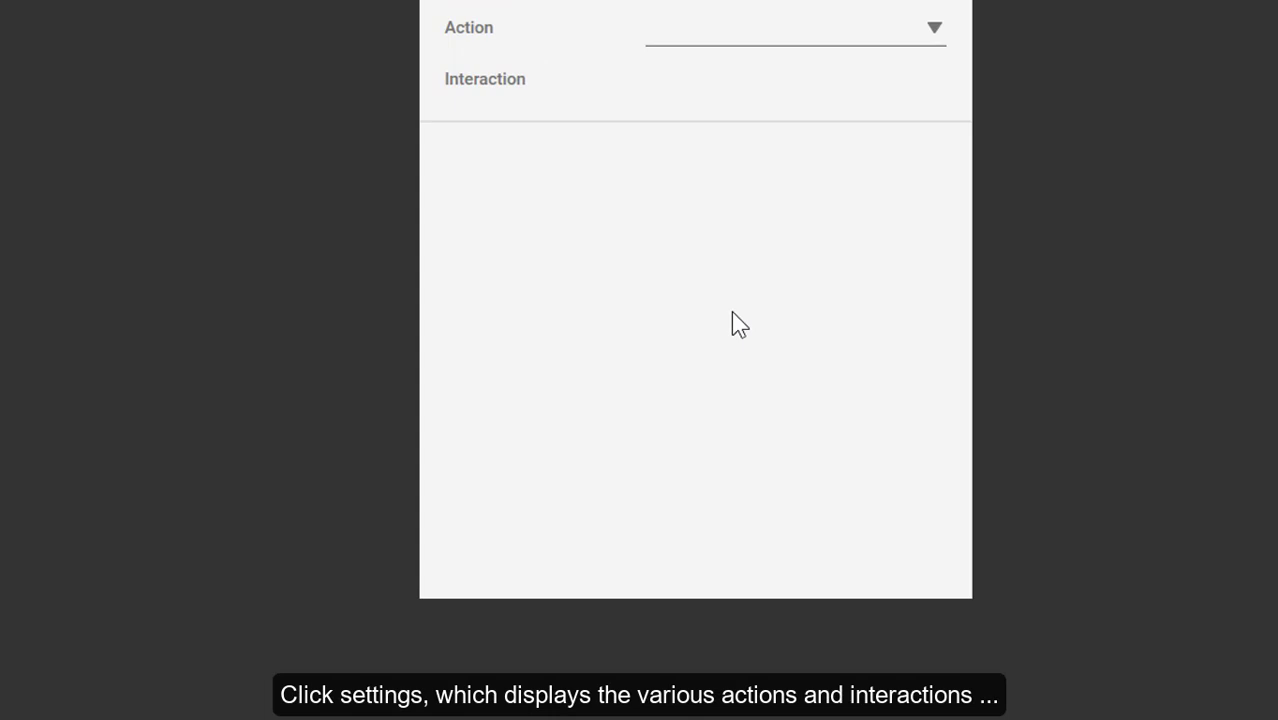
left_click(826, 149)
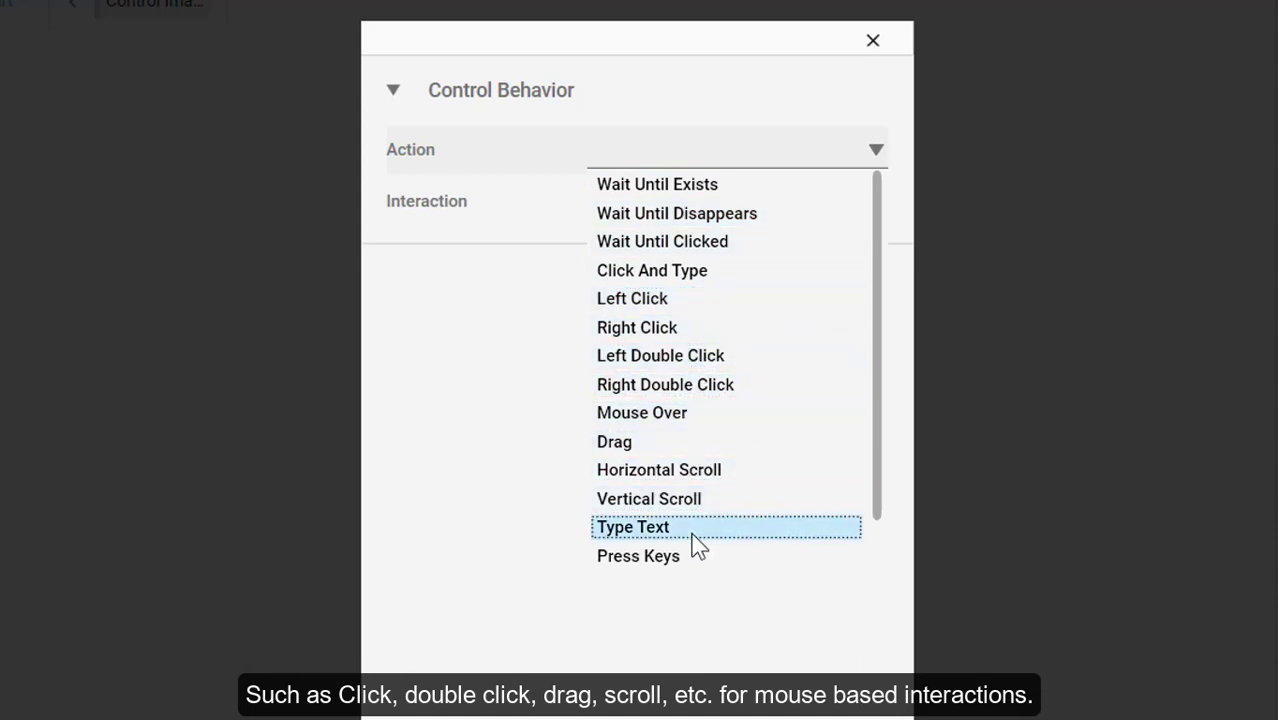
scroll(697, 543, "down", 1)
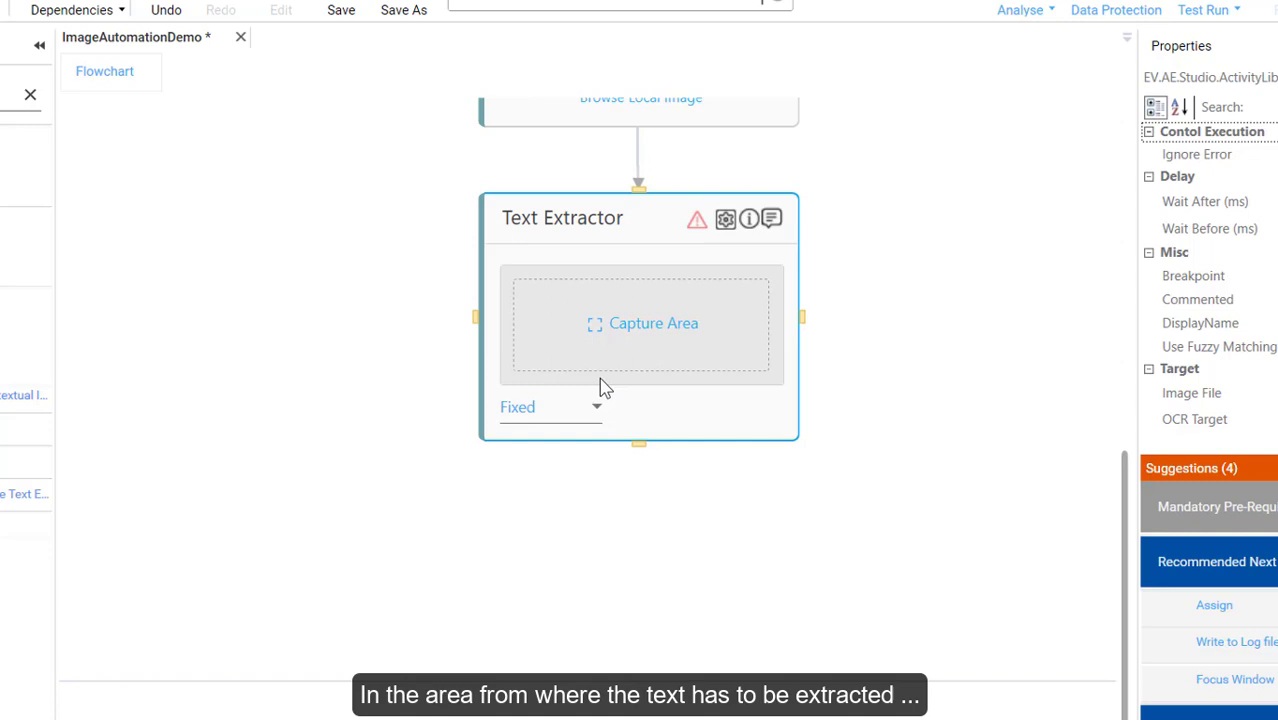
Switch the Text Extractor area mode from Fixed to Reference and begin screen capture
left_click(574, 418)
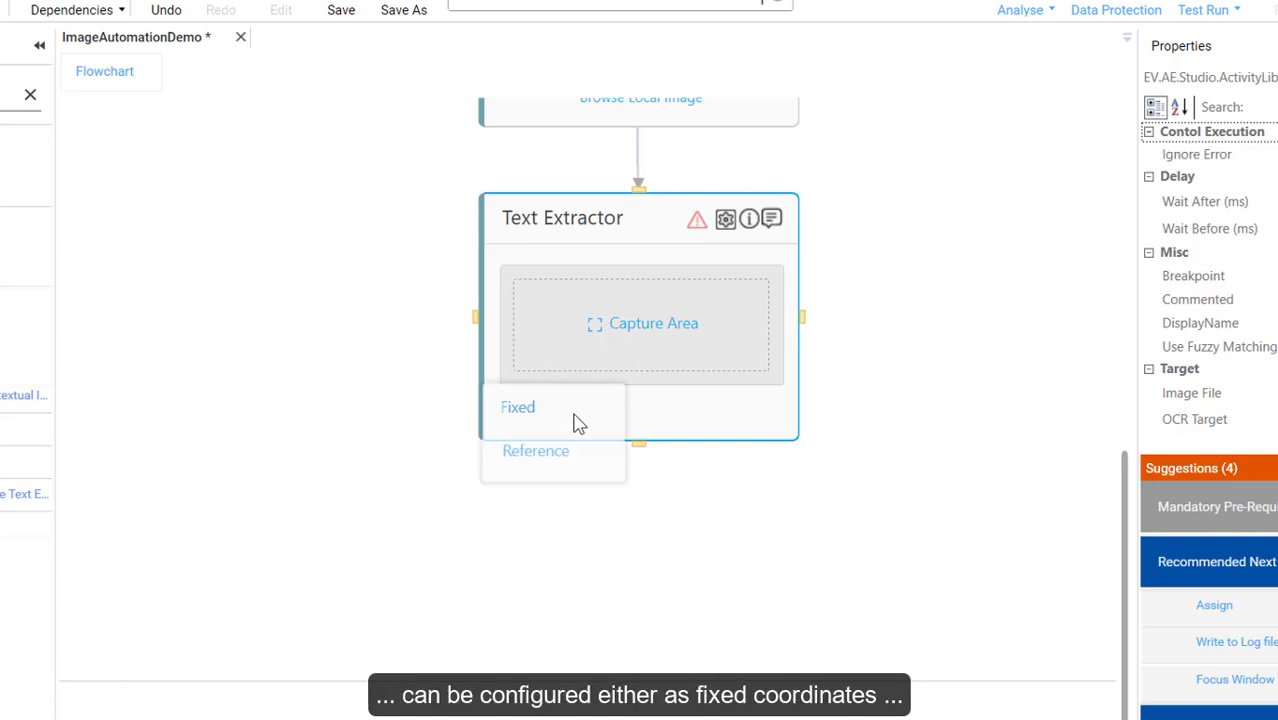
left_click(538, 462)
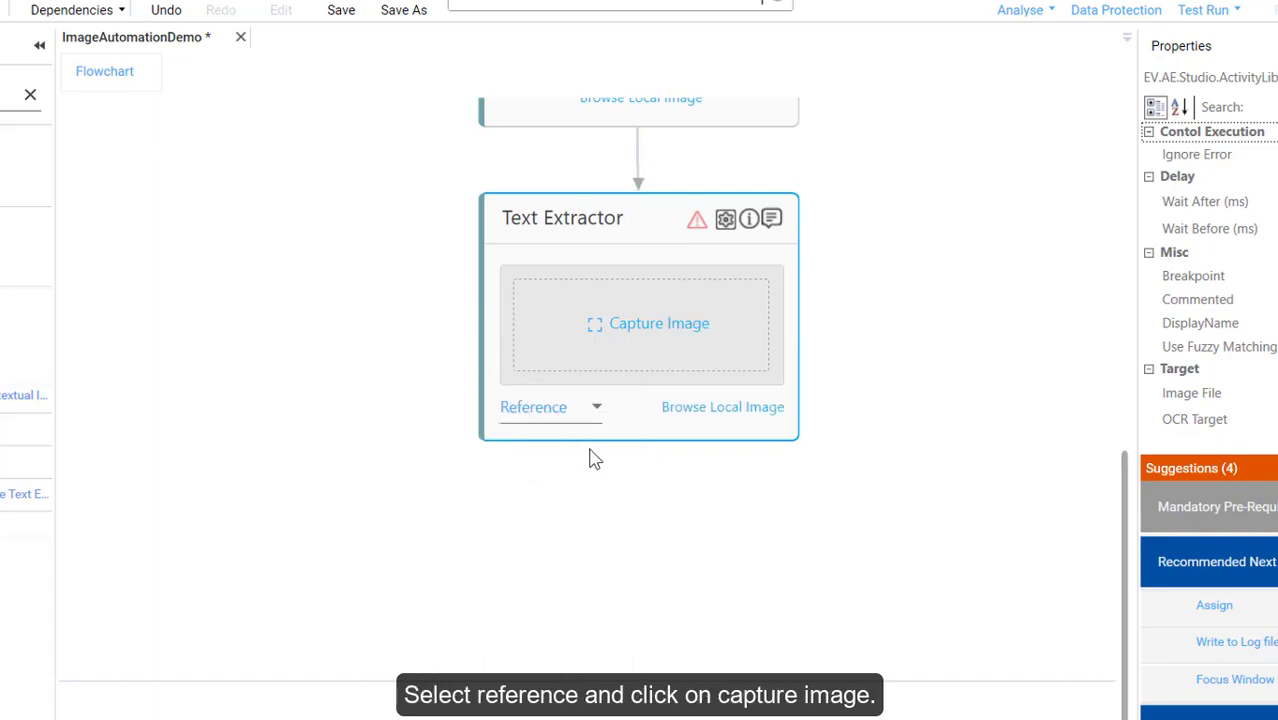
left_click(661, 340)
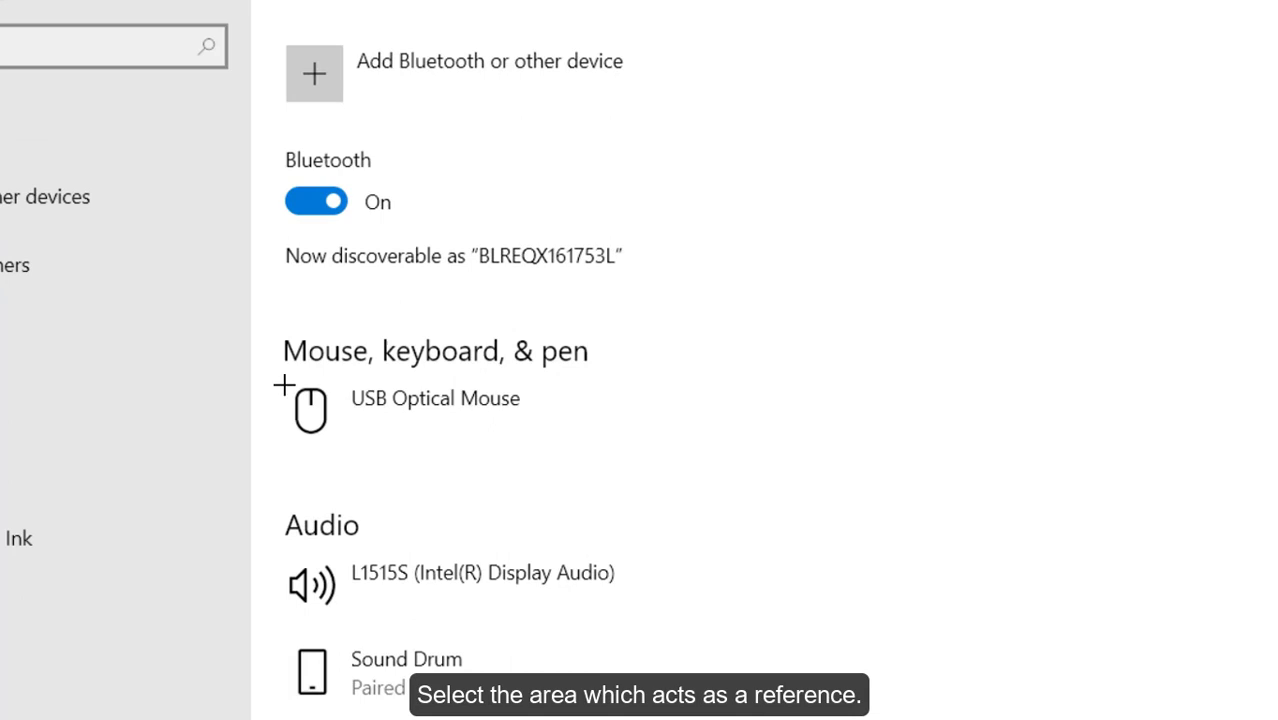
Mark the mouse icon as reference and the 'USB Optical Mouse' text as the extraction area
left_click_drag(225, 390, 293, 462)
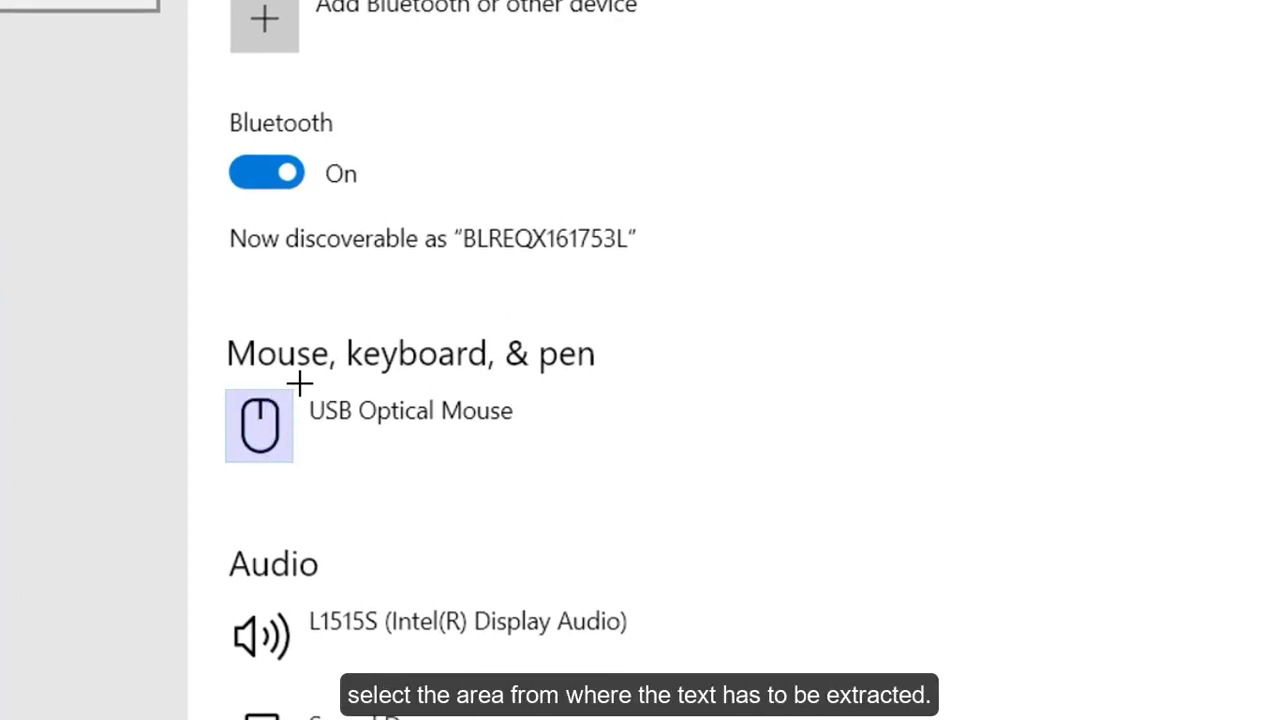
left_click_drag(299, 389, 526, 441)
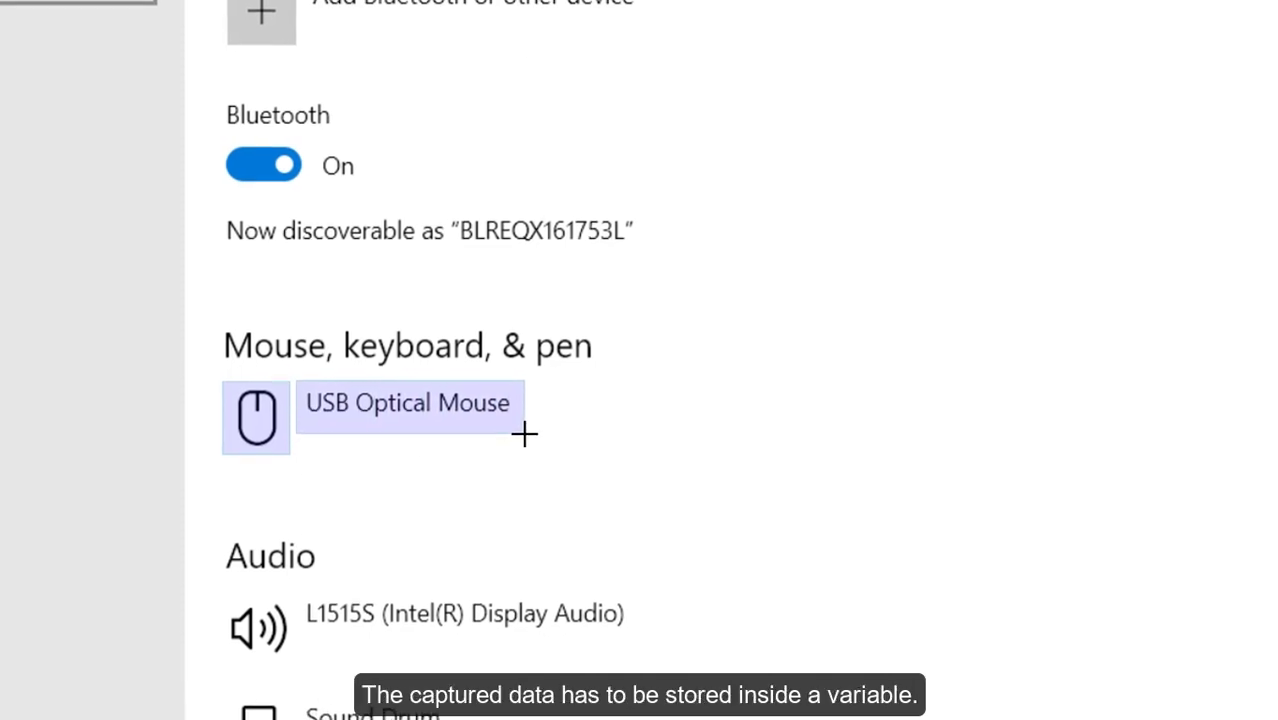
left_click_drag(524, 433, 525, 434)
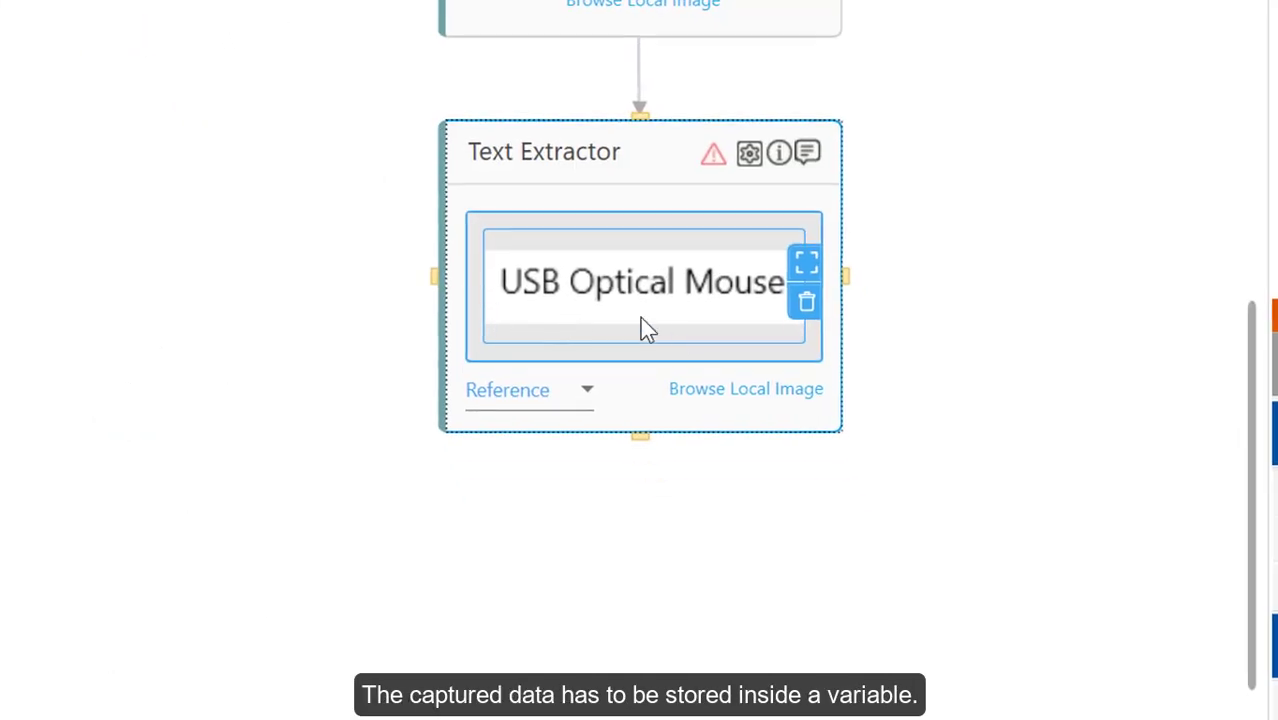
Configure the OCR engine to store extracted text in the DeviceName variable
left_click(749, 153)
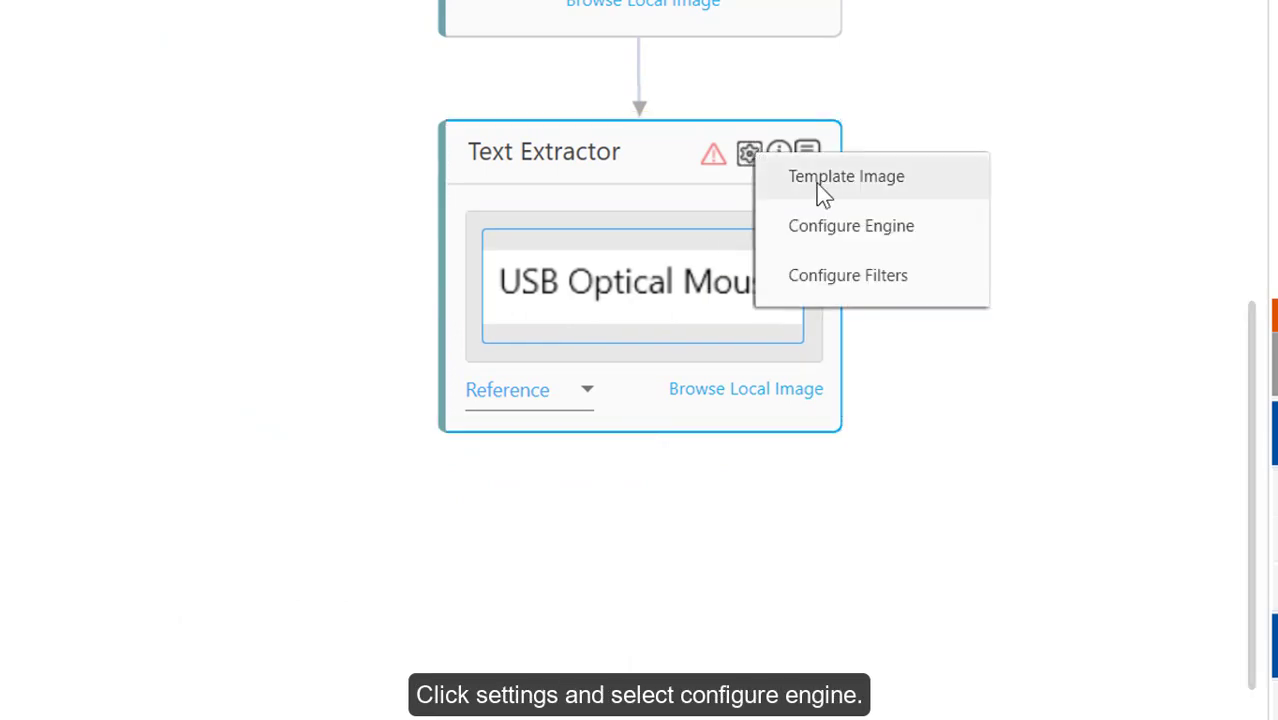
left_click(820, 240)
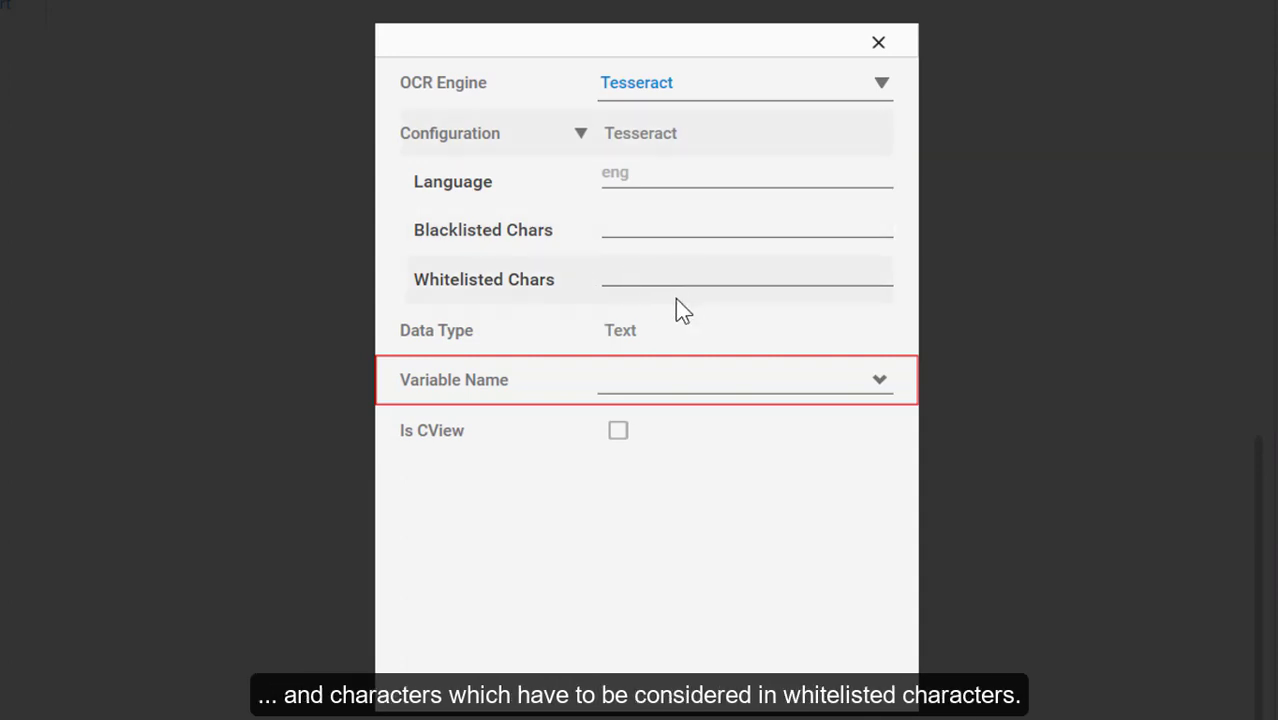
left_click(640, 382)
type("D")
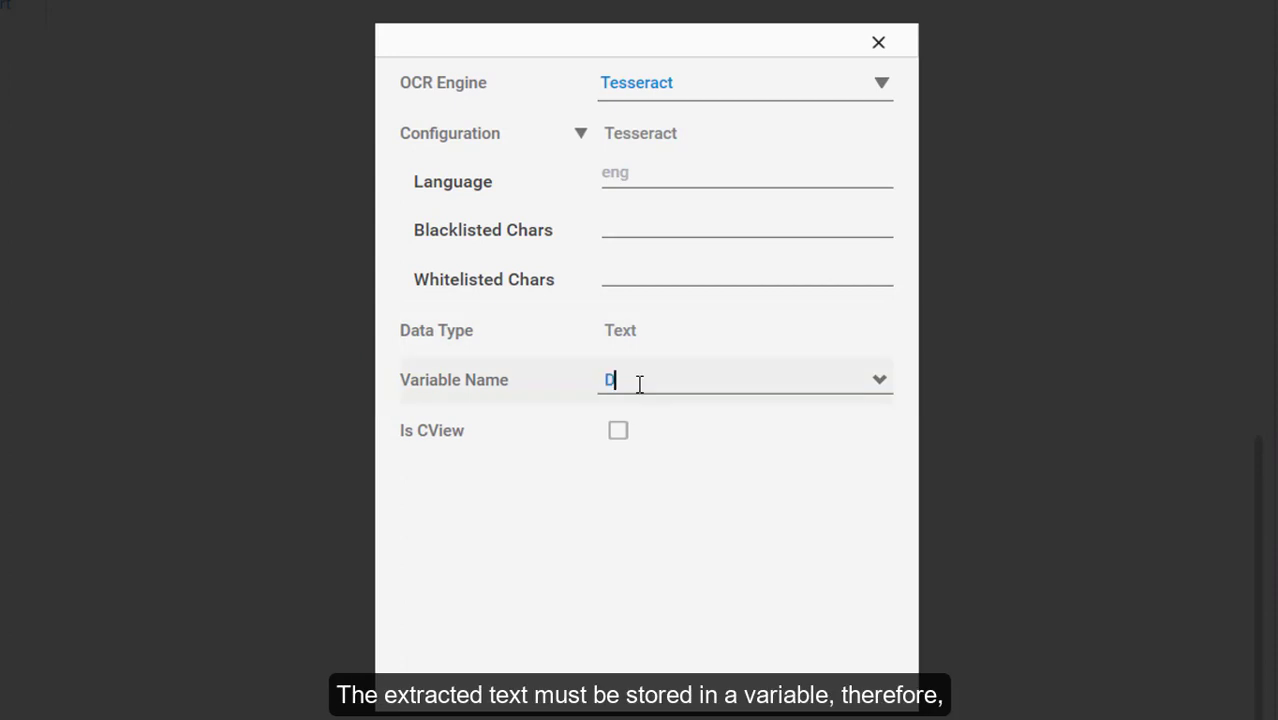
type("eviceName")
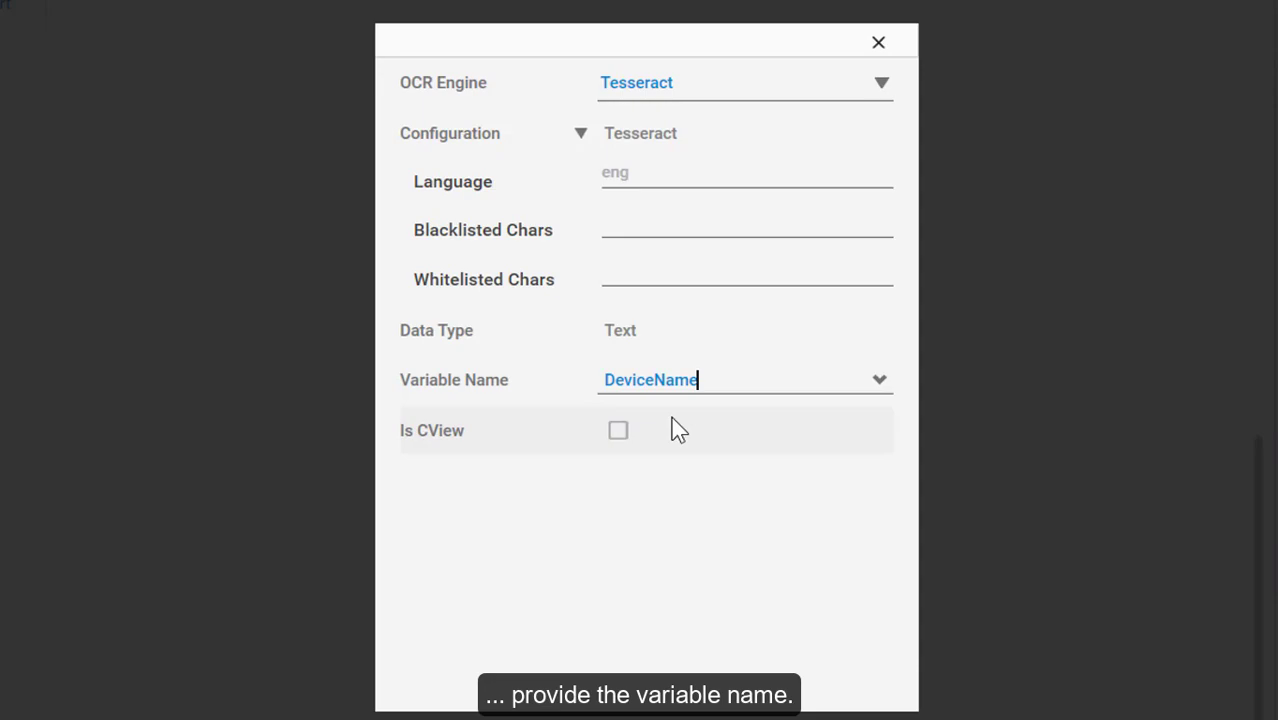
left_click(878, 42)
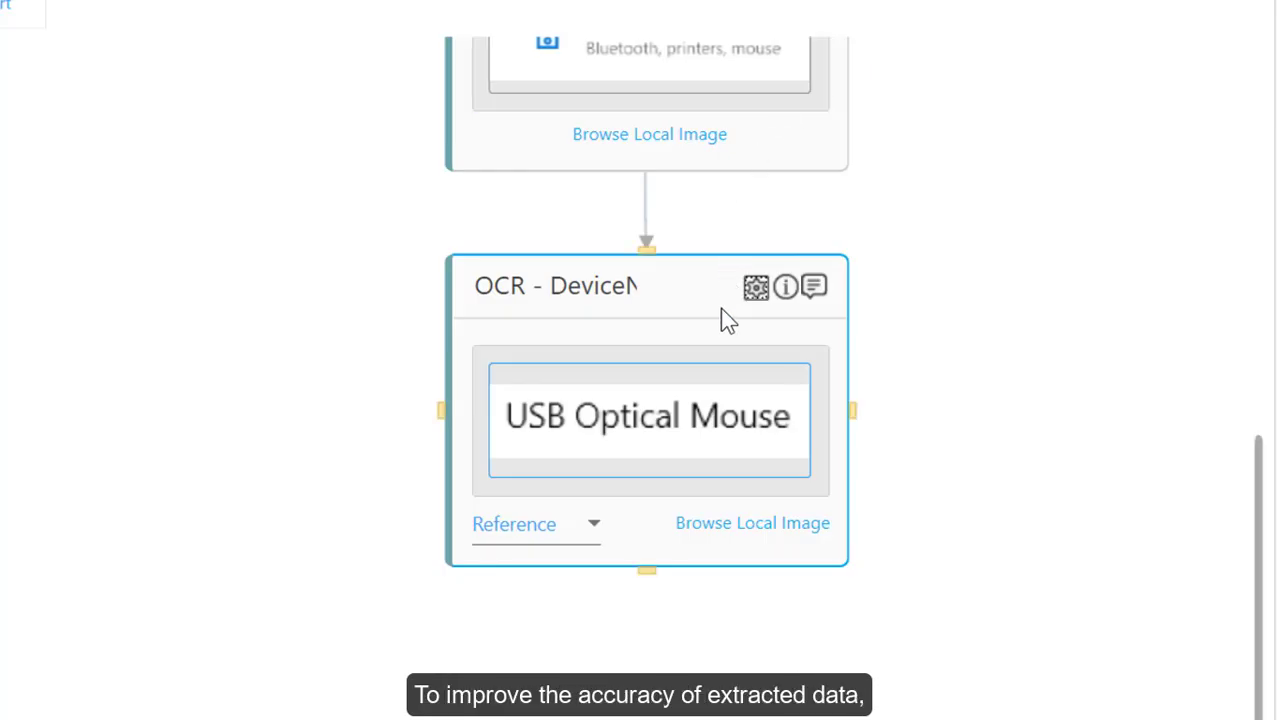
mouse_move(649, 420)
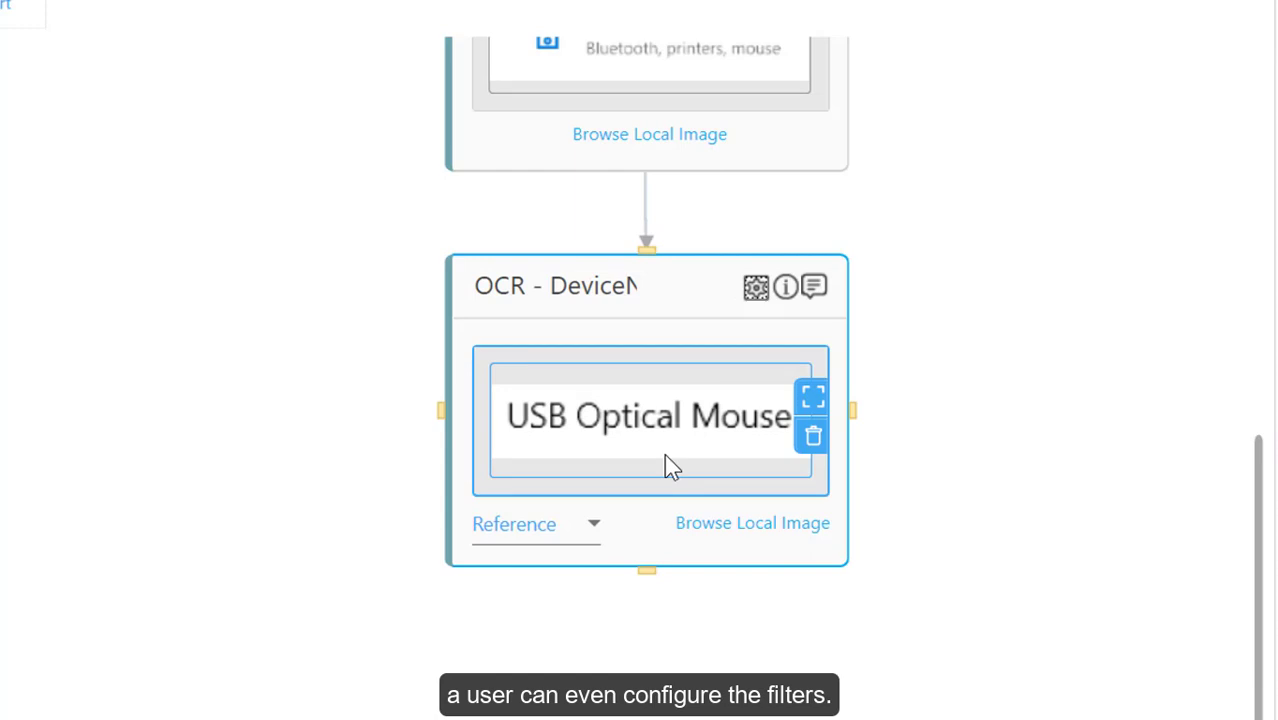
left_click(755, 288)
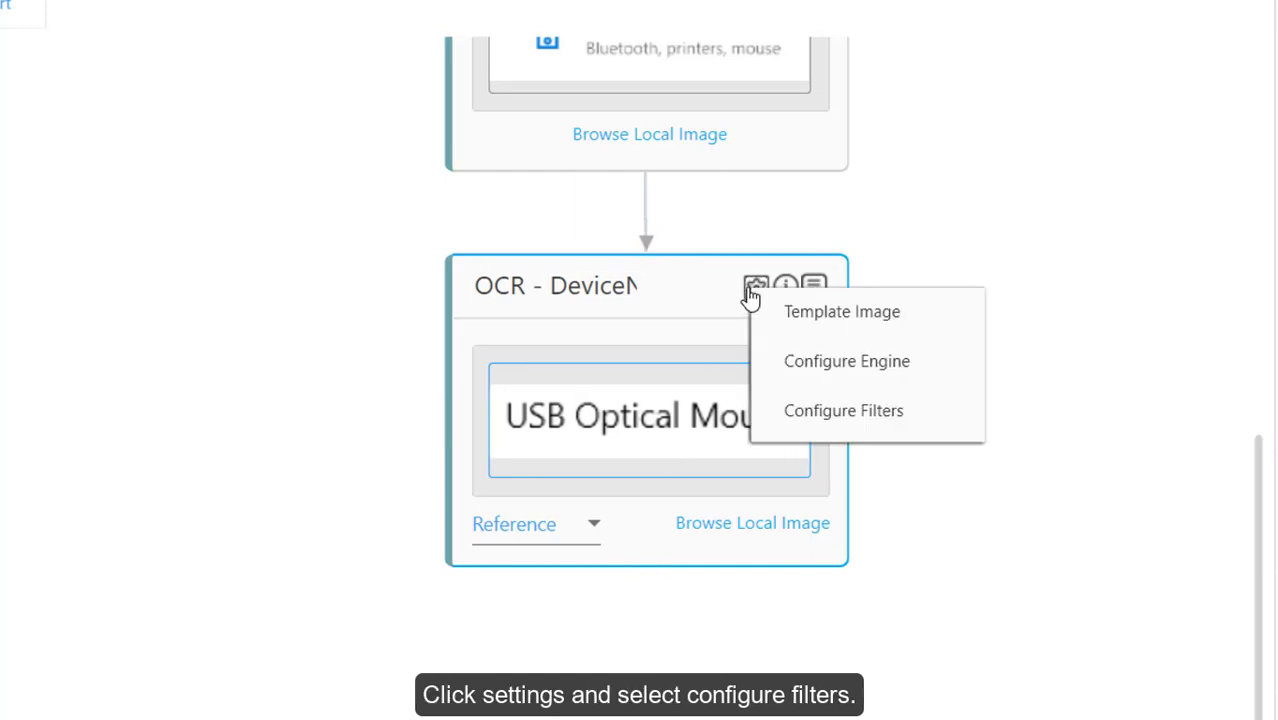
left_click(866, 415)
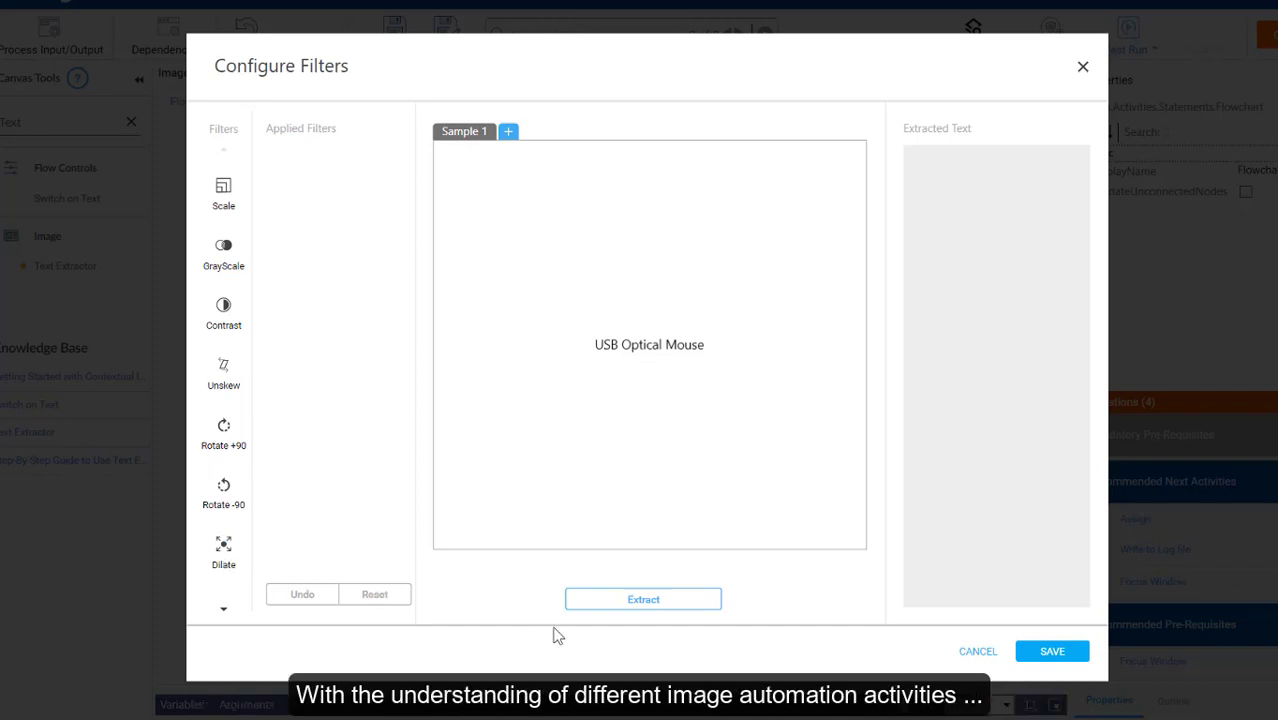
left_click(983, 641)
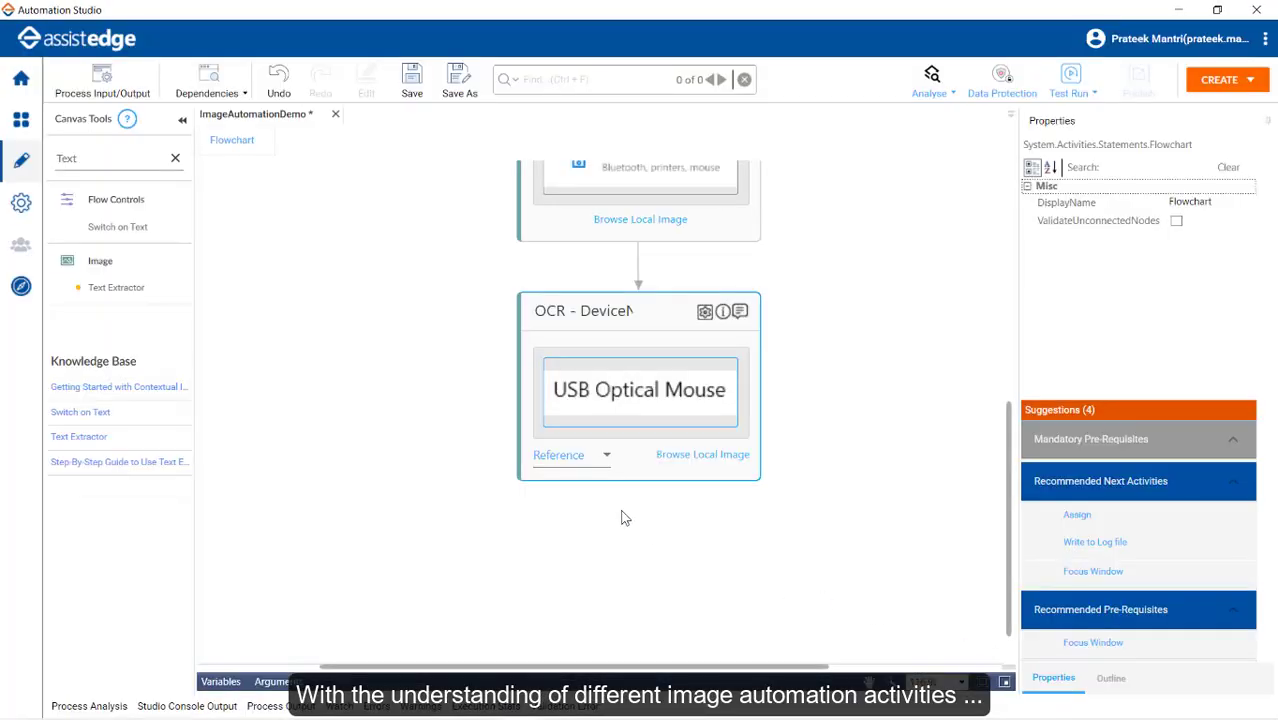